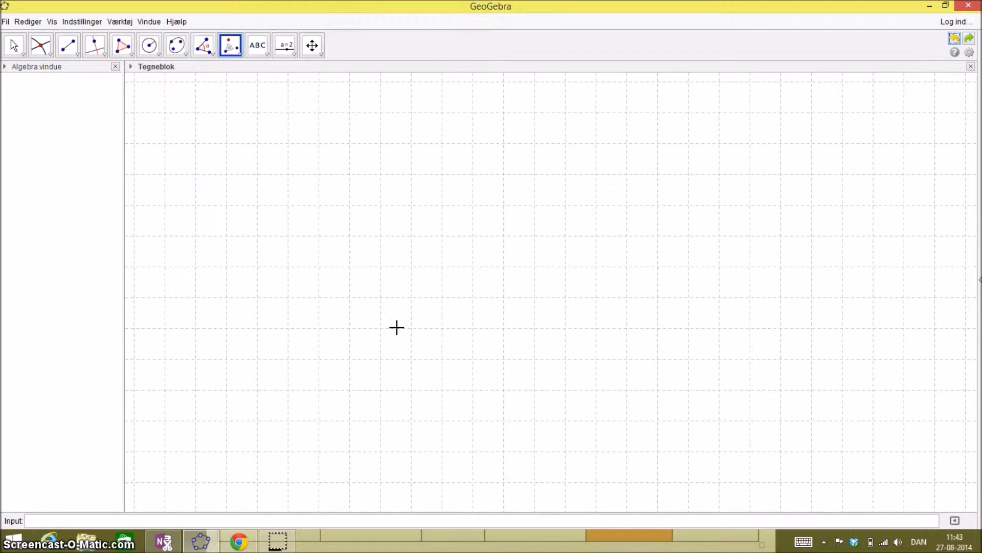
Create a horizontal line segment with given length 10 starting from a new point at (-2, -2).
click(74, 51)
click(78, 56)
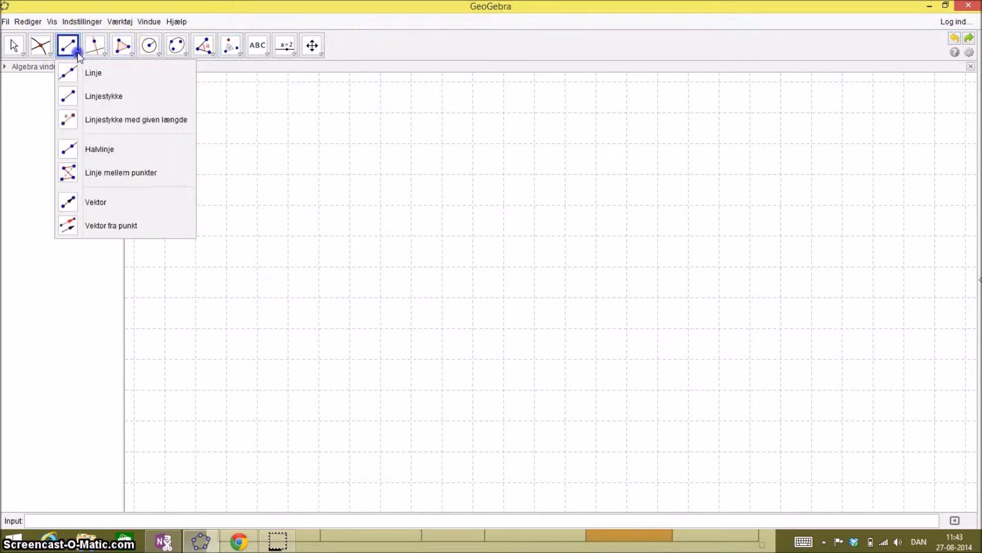
click(69, 120)
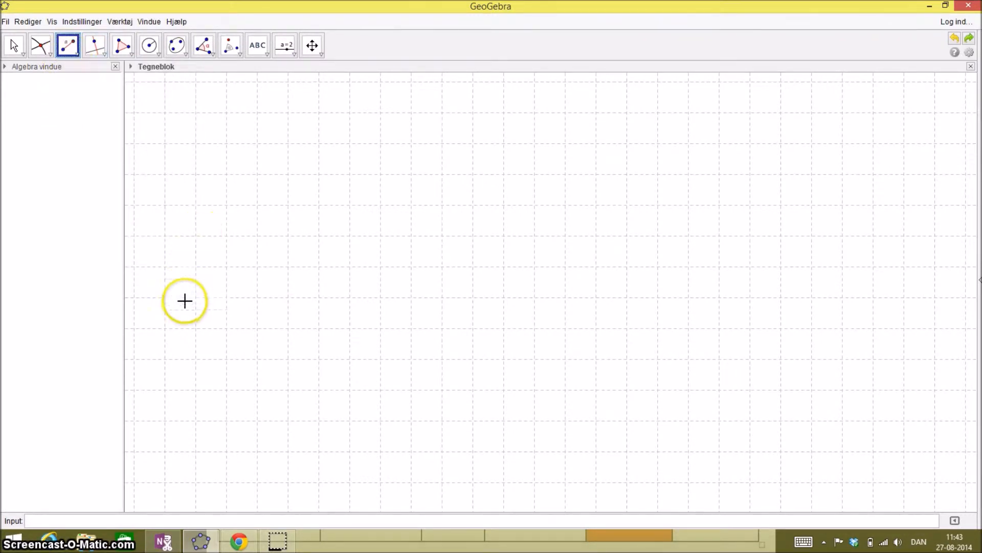
click(196, 329)
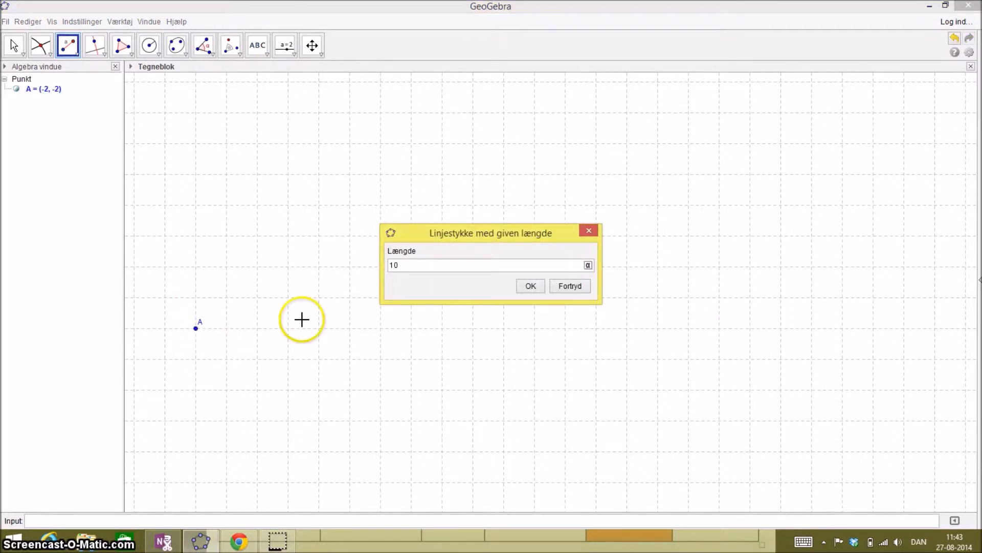
click(540, 288)
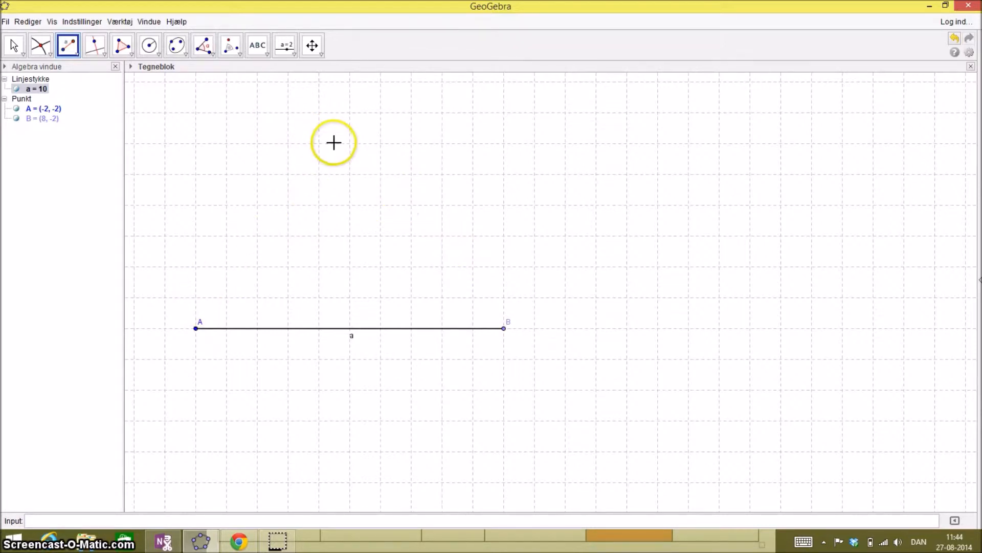
Draw a circle with centre A and radius 7.
click(159, 53)
mouse_move(156, 53)
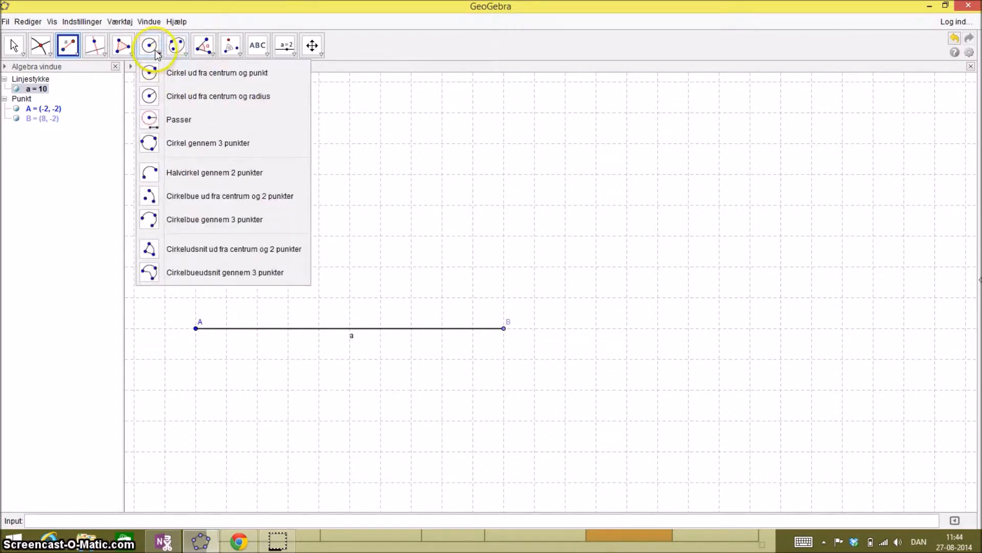
click(206, 98)
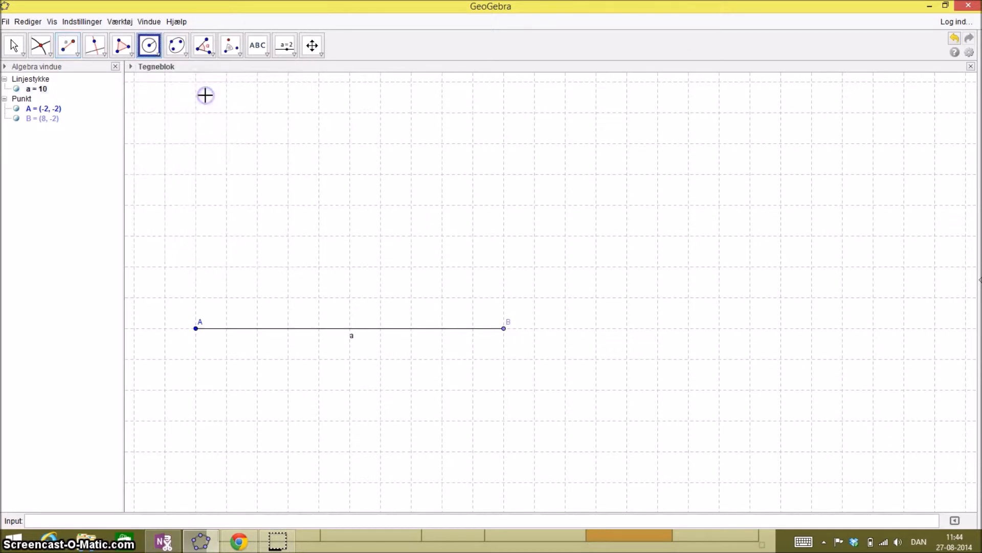
click(196, 329)
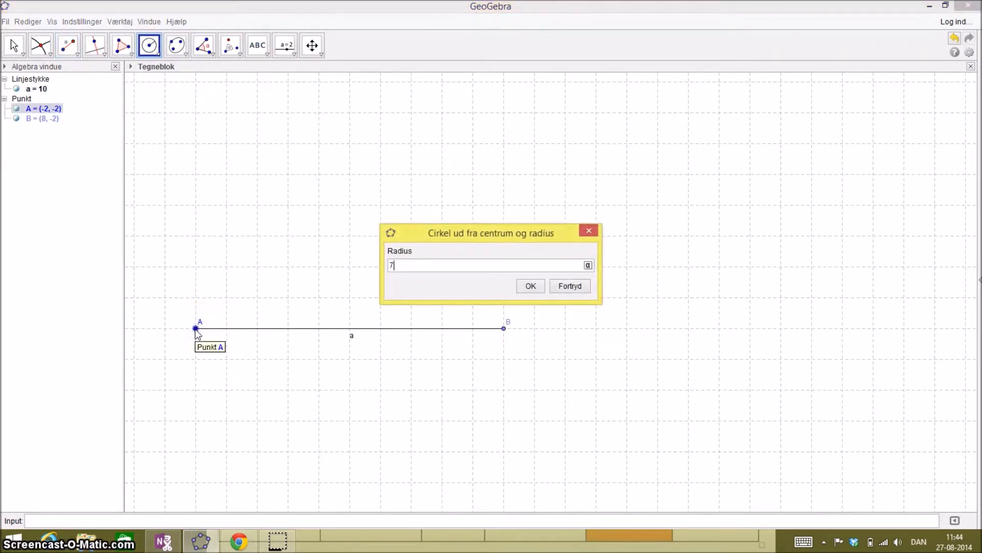
click(532, 284)
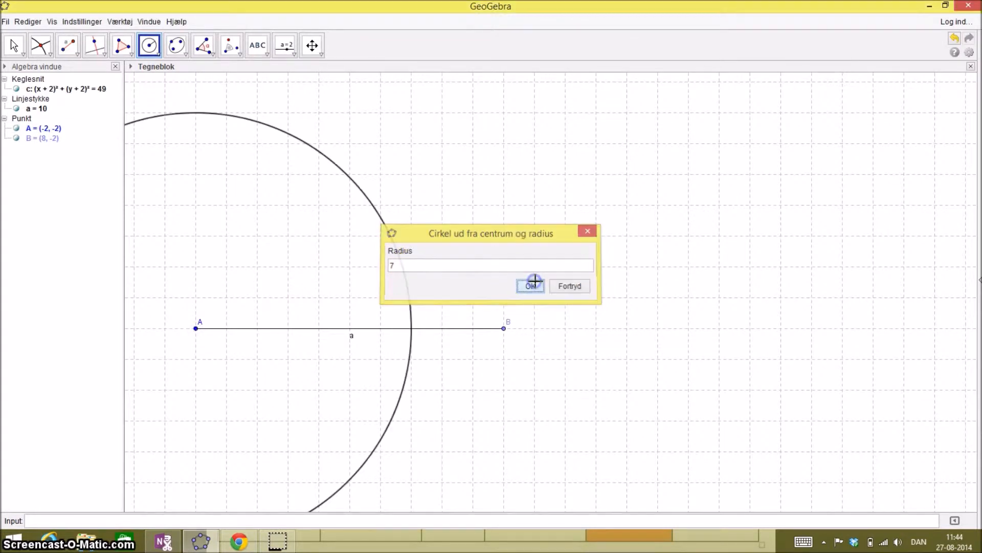
Draw a circle with centre B and radius 8.
click(504, 328)
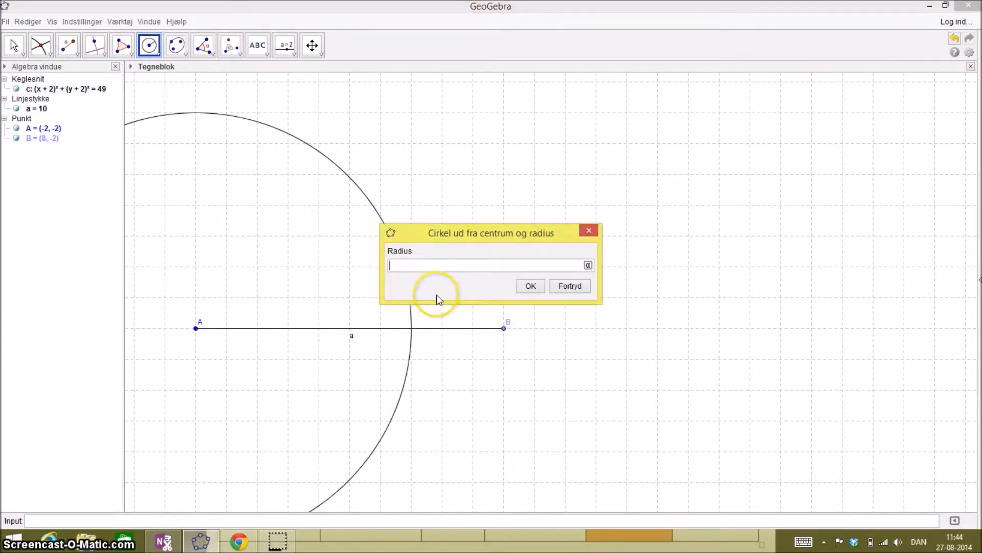
text(8)
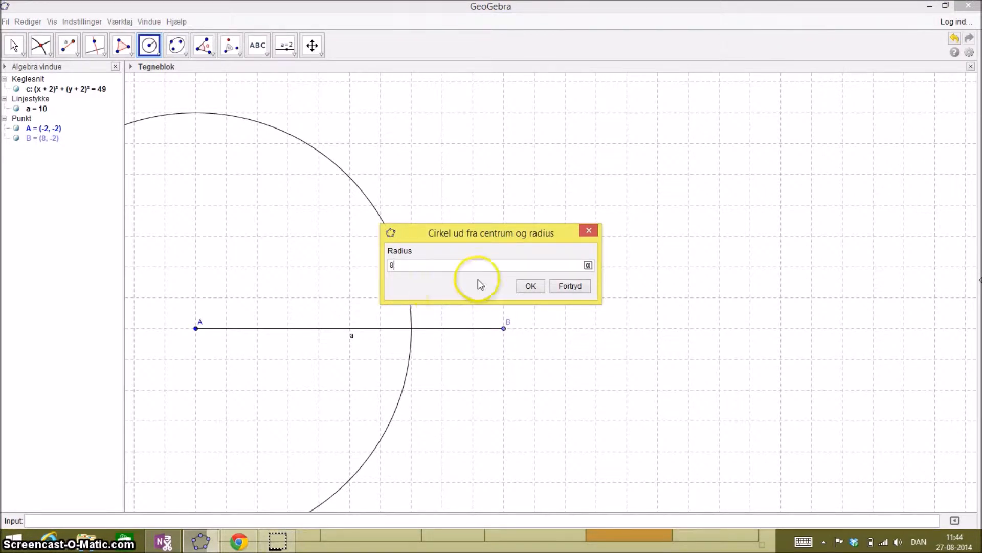
click(531, 286)
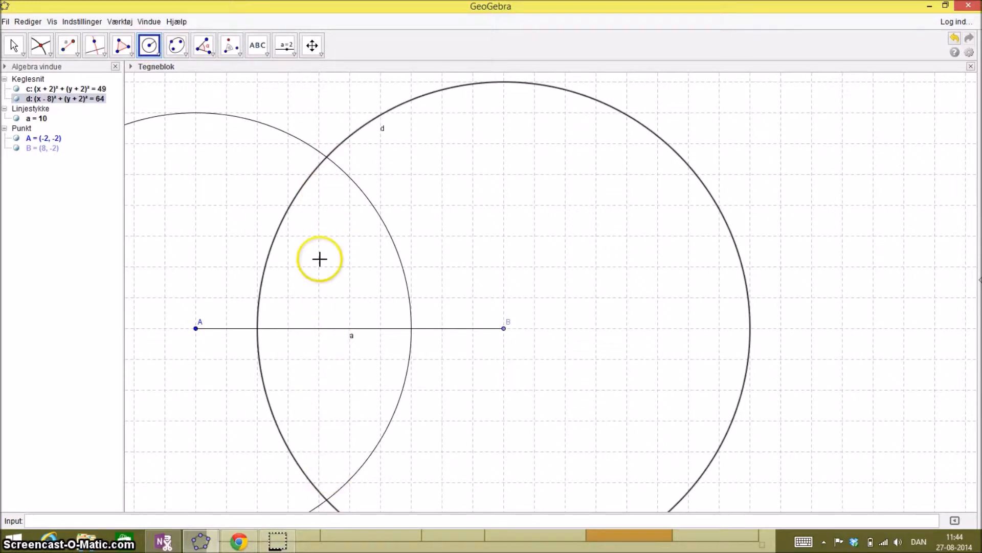
Mark the intersection points of the two circles around A and B.
click(50, 54)
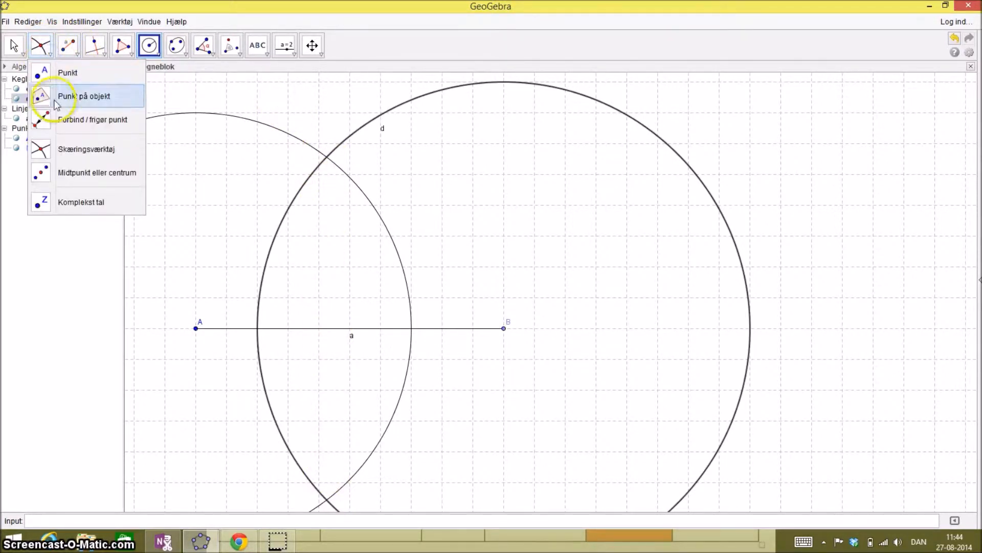
click(67, 148)
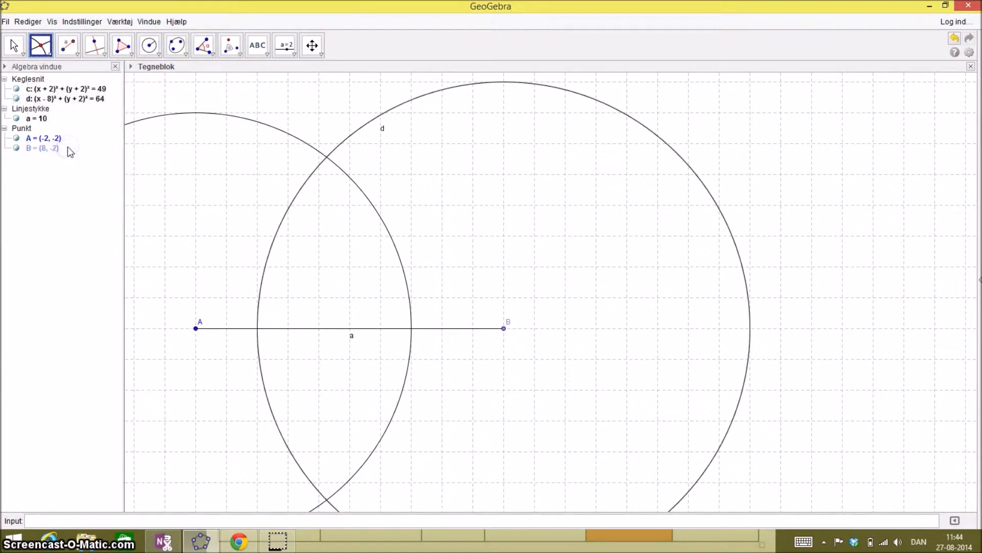
click(312, 146)
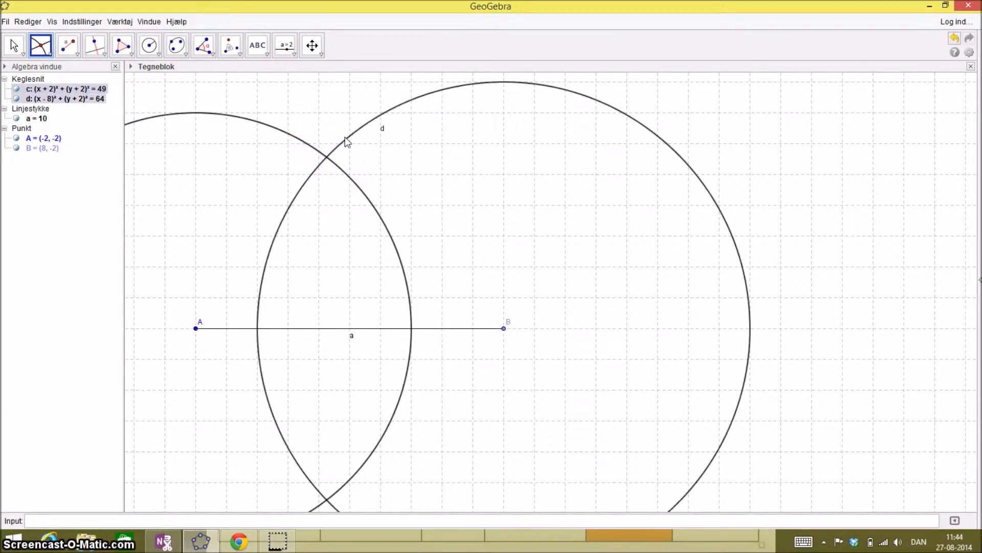
click(343, 136)
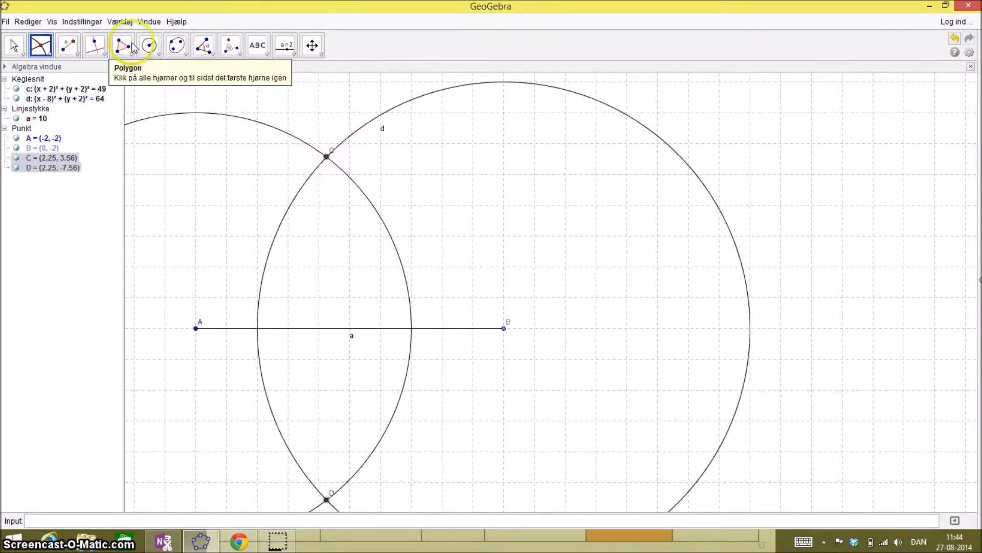
Draw line segments from A to the upper intersection point C and from C to B.
click(78, 53)
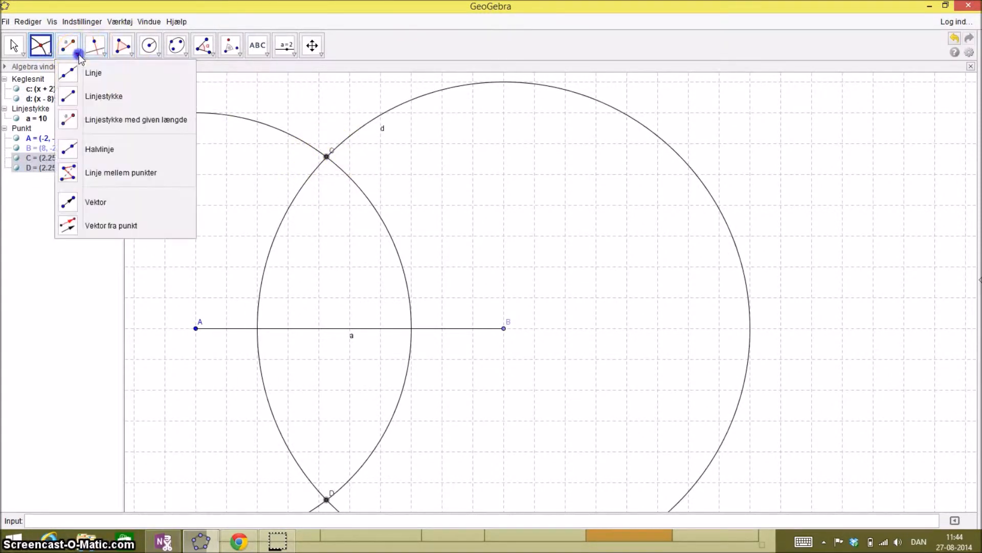
click(84, 94)
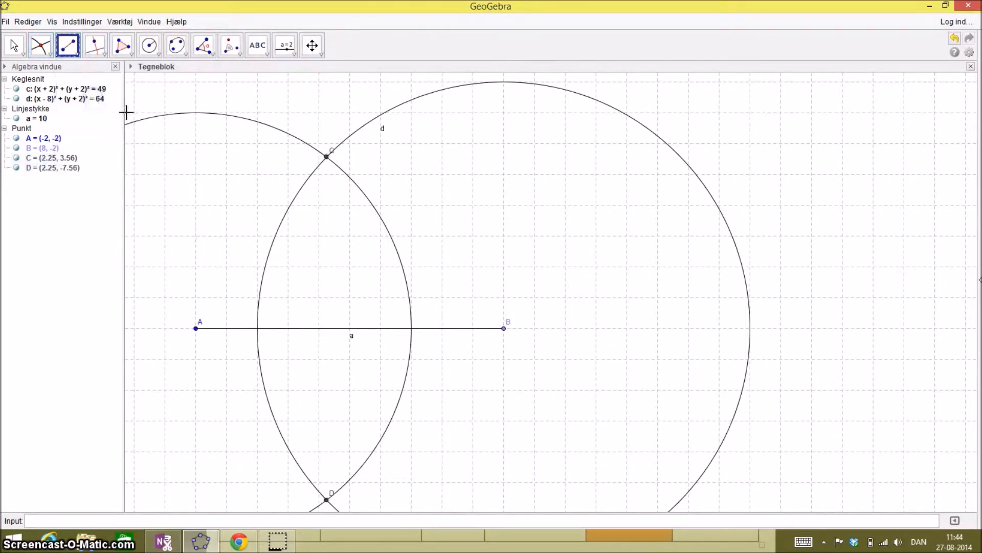
click(195, 328)
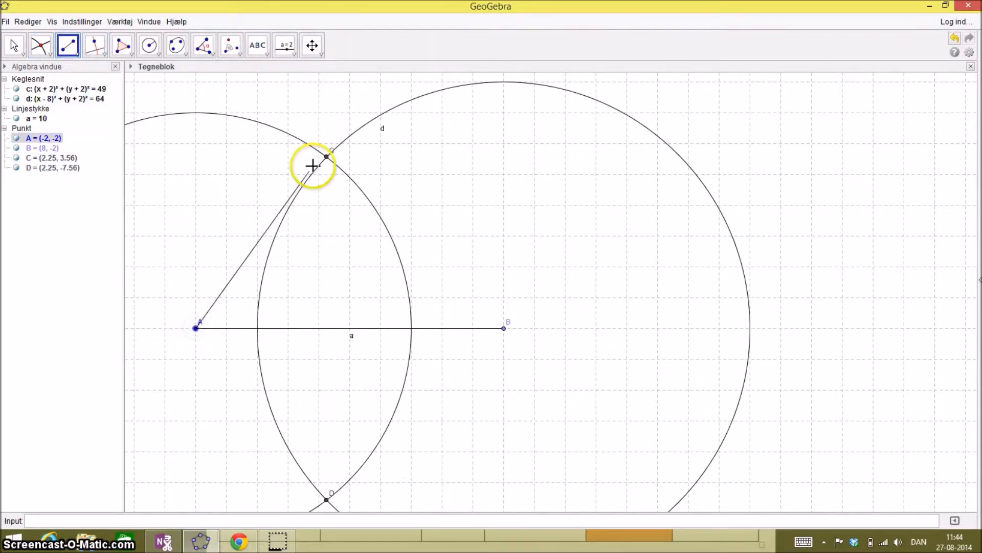
click(327, 156)
click(328, 156)
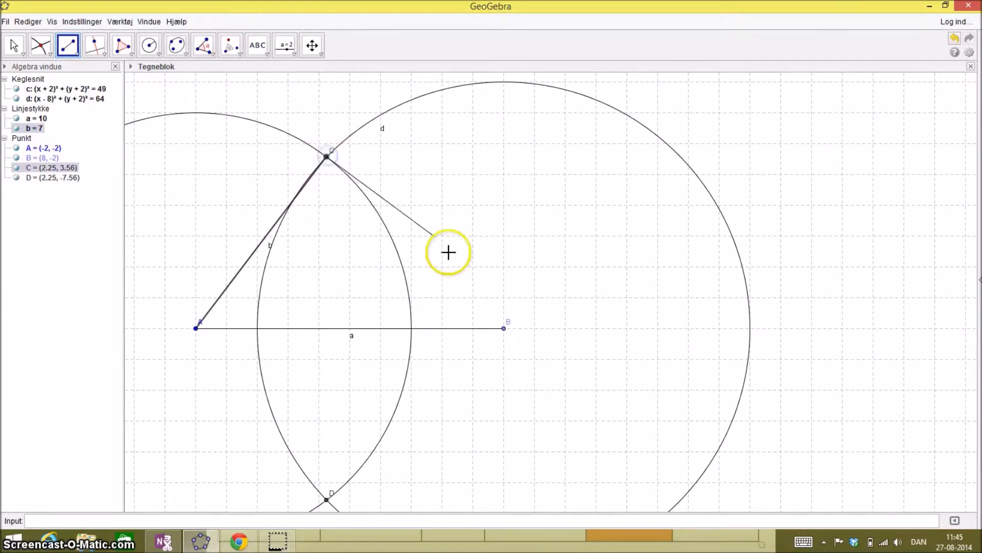
click(504, 329)
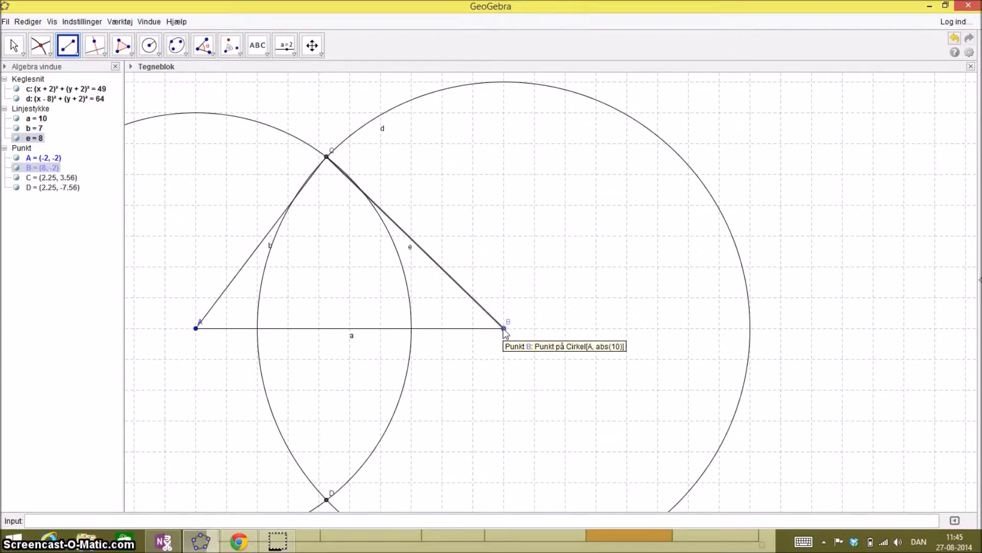
Hide both construction circles and the lower intersection point D.
right_click(419, 98)
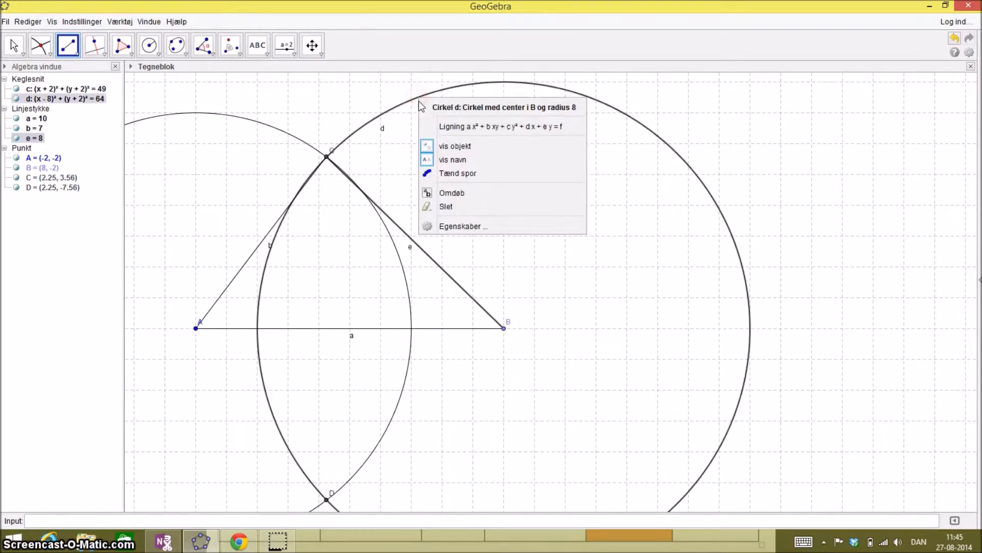
click(452, 145)
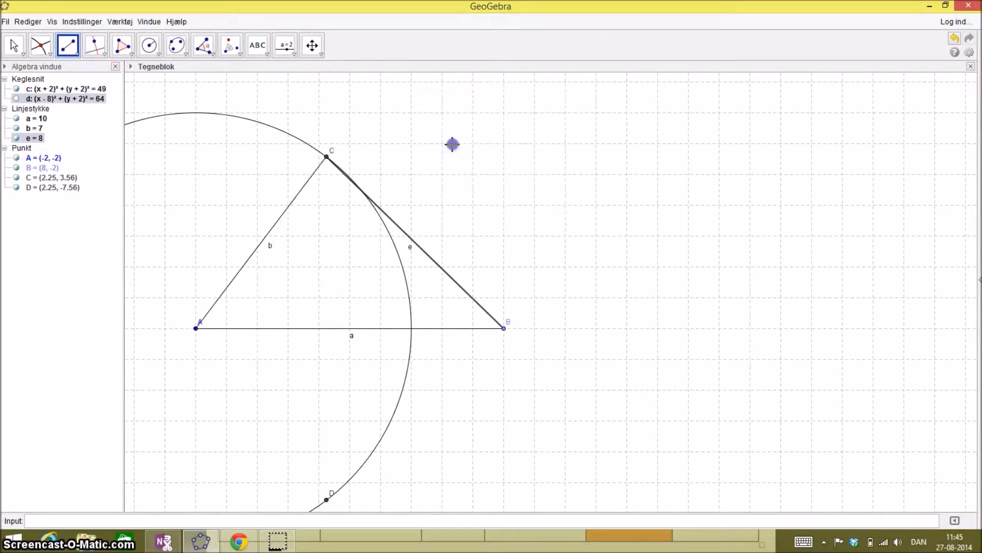
right_click(266, 128)
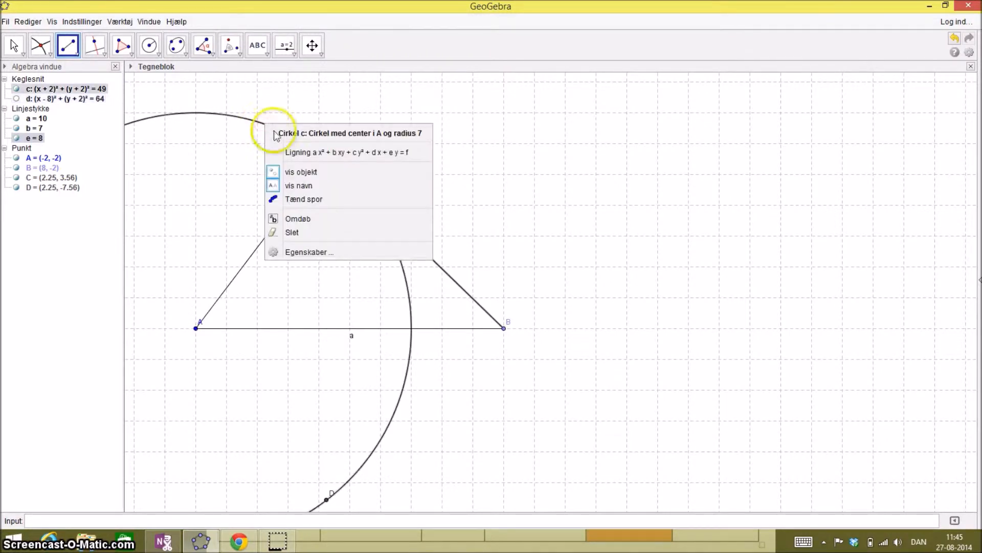
click(289, 171)
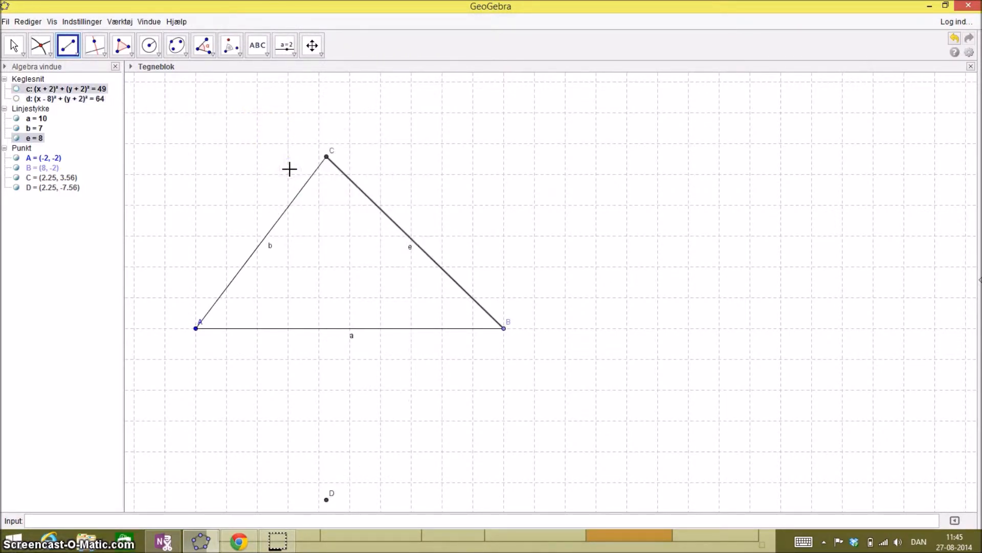
click(327, 500)
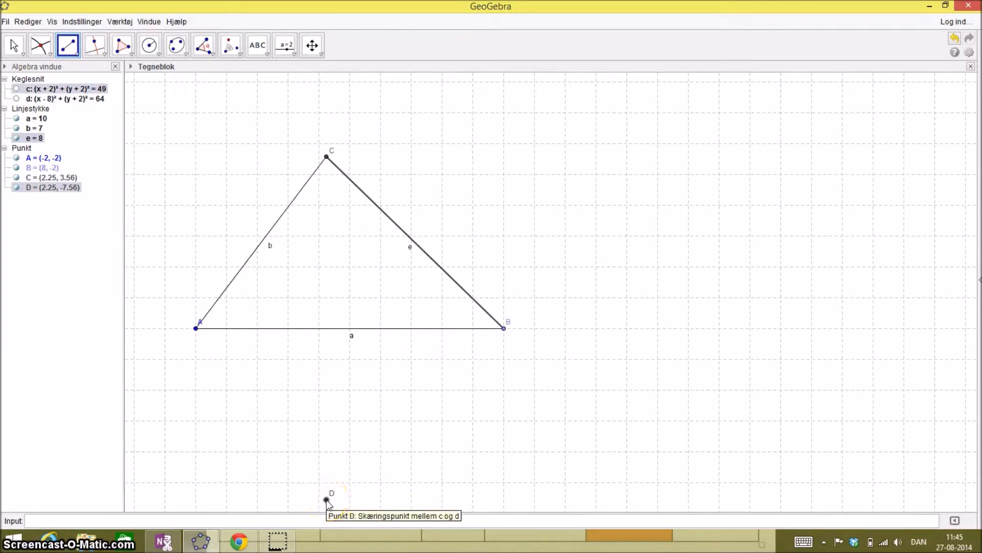
right_click(327, 501)
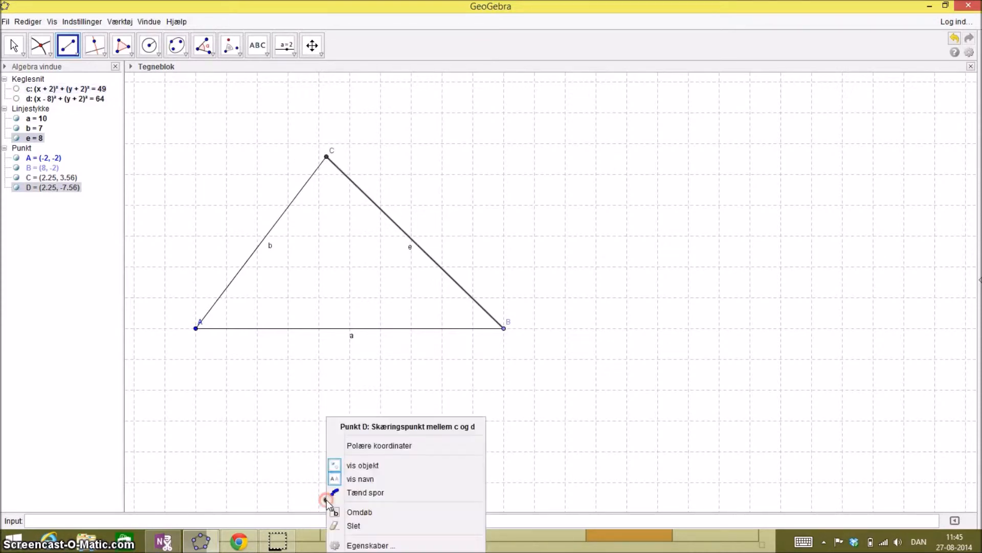
click(364, 467)
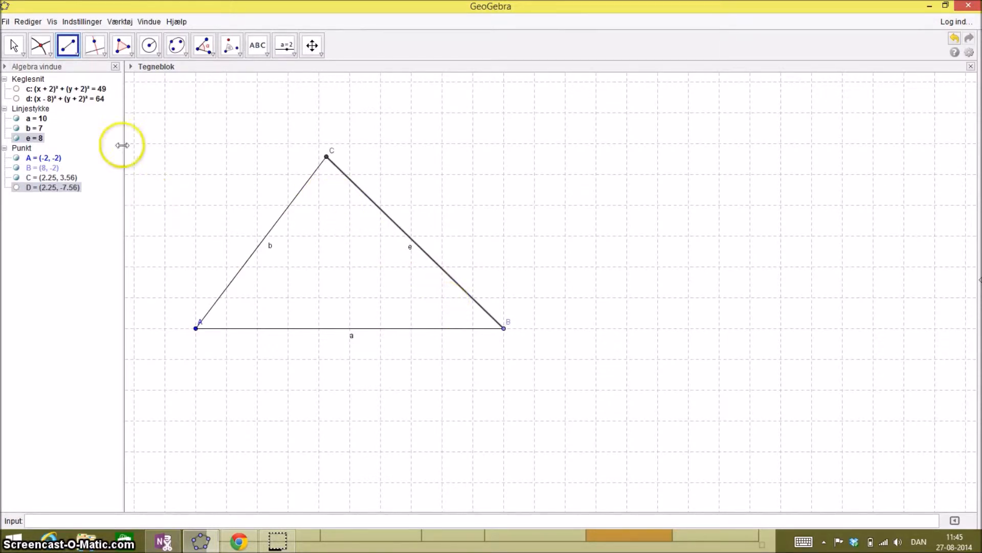
Create a filled triangle polygon through the points A, C and B.
click(126, 48)
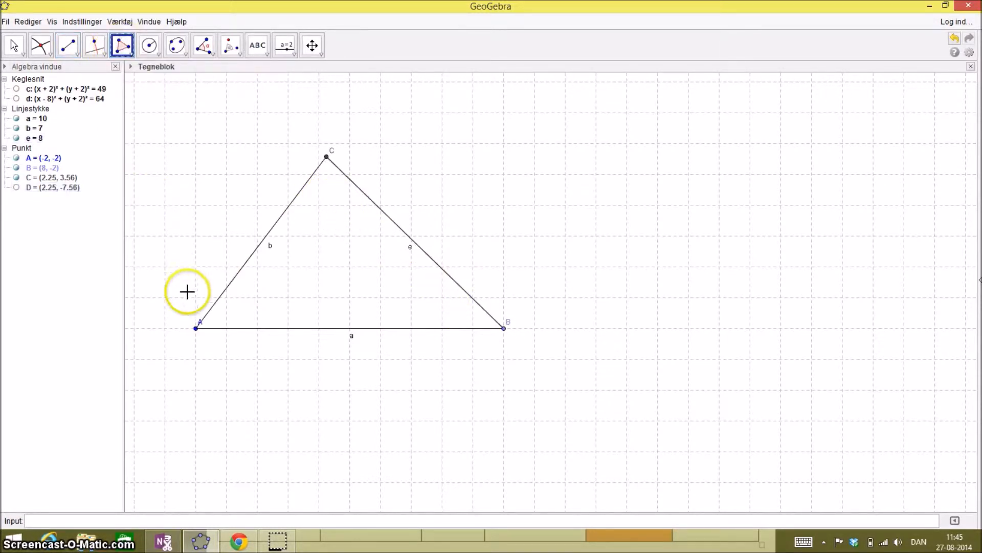
click(197, 328)
click(327, 158)
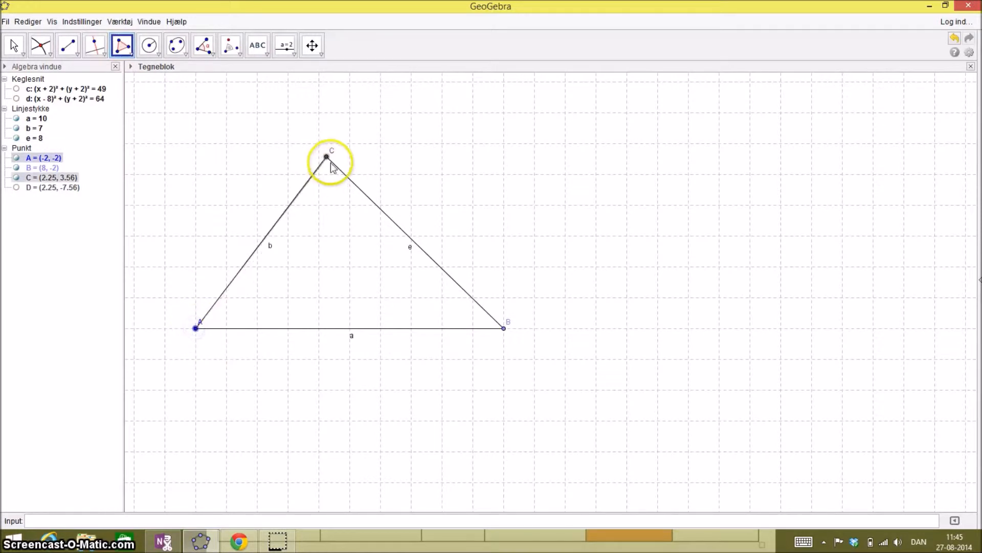
click(517, 341)
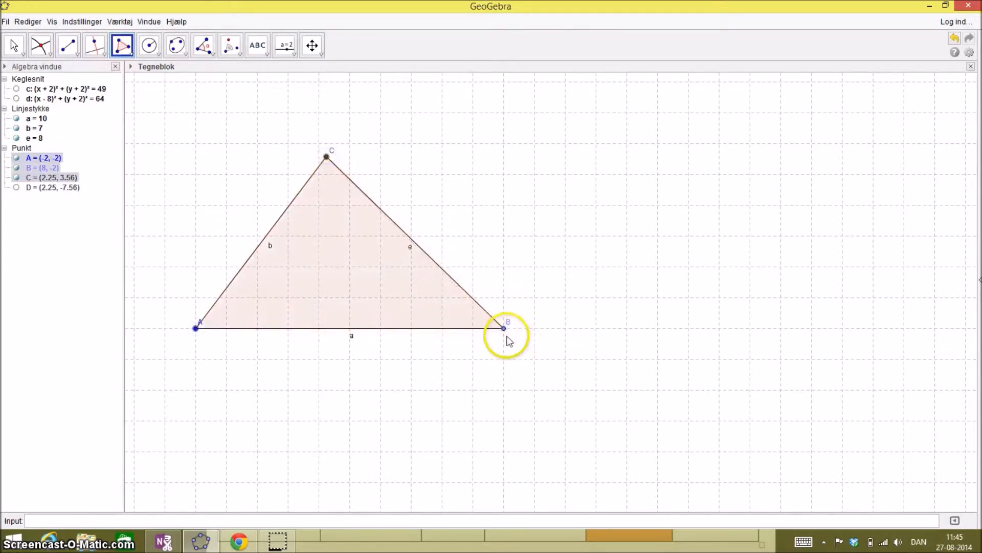
click(504, 328)
click(196, 328)
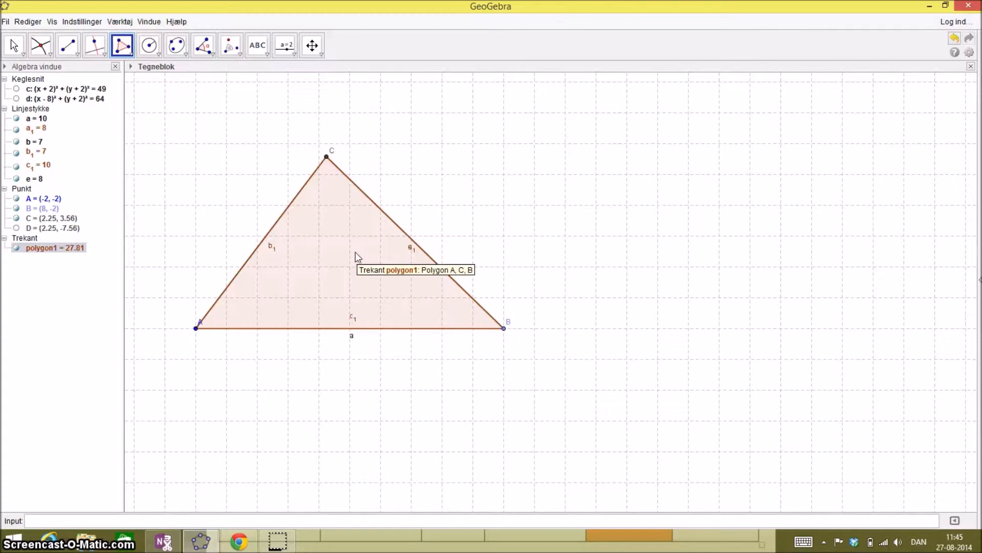
Reflect the filled triangle in its base AB.
click(241, 53)
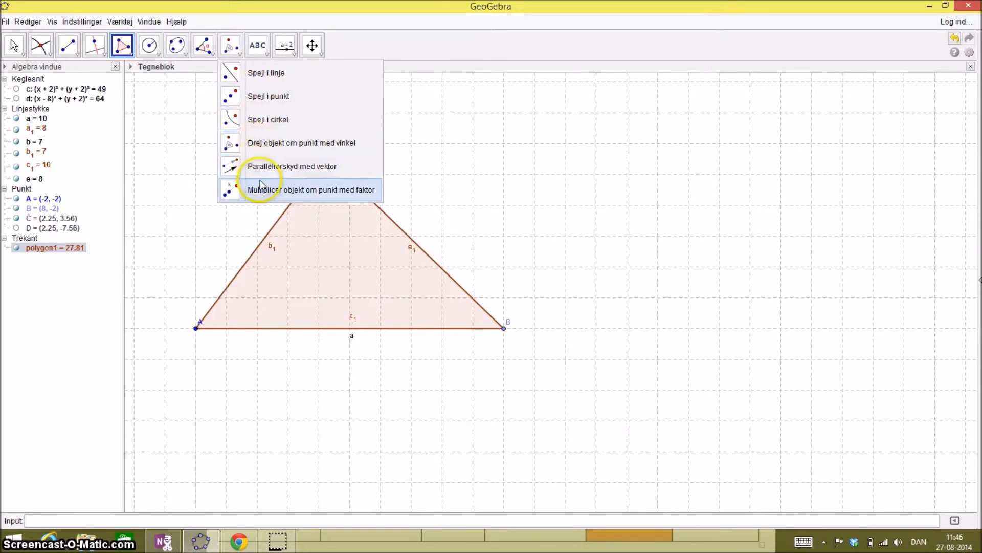
click(259, 71)
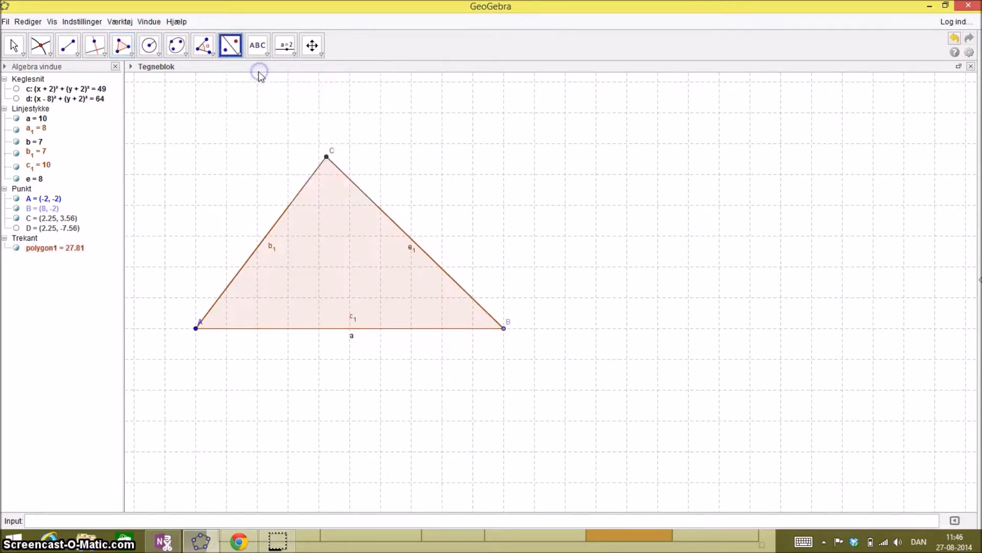
click(361, 201)
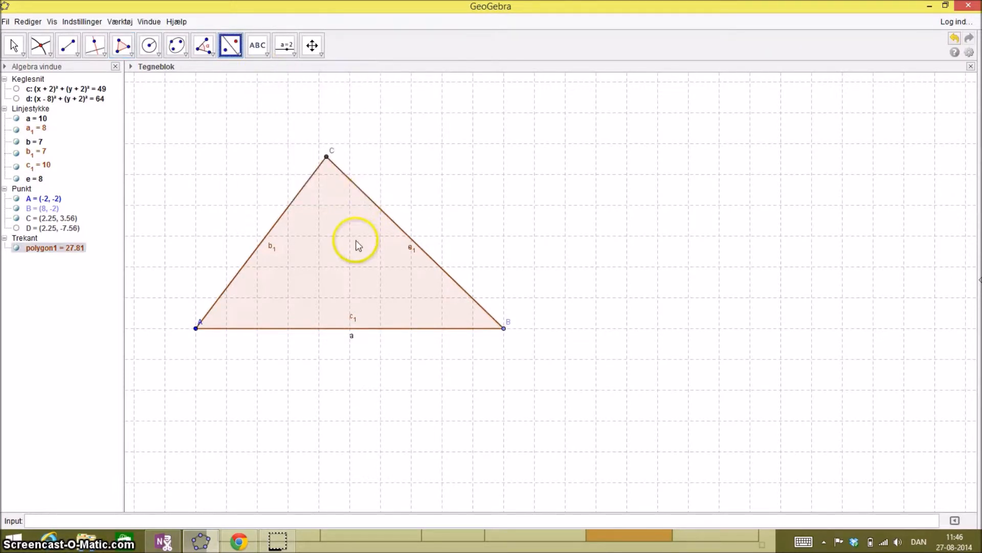
click(330, 328)
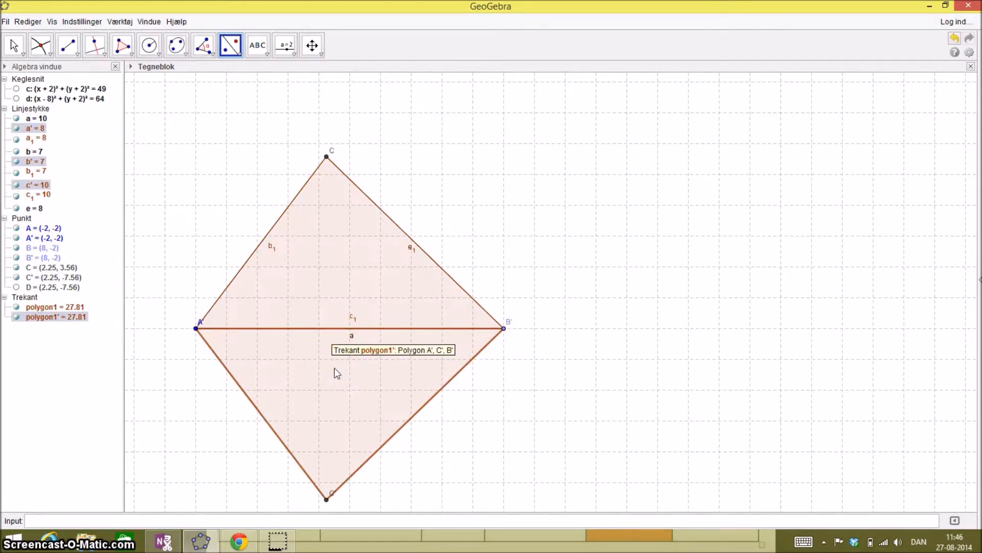
Rotate the original upper triangle 50° clockwise about point B.
click(213, 53)
click(238, 55)
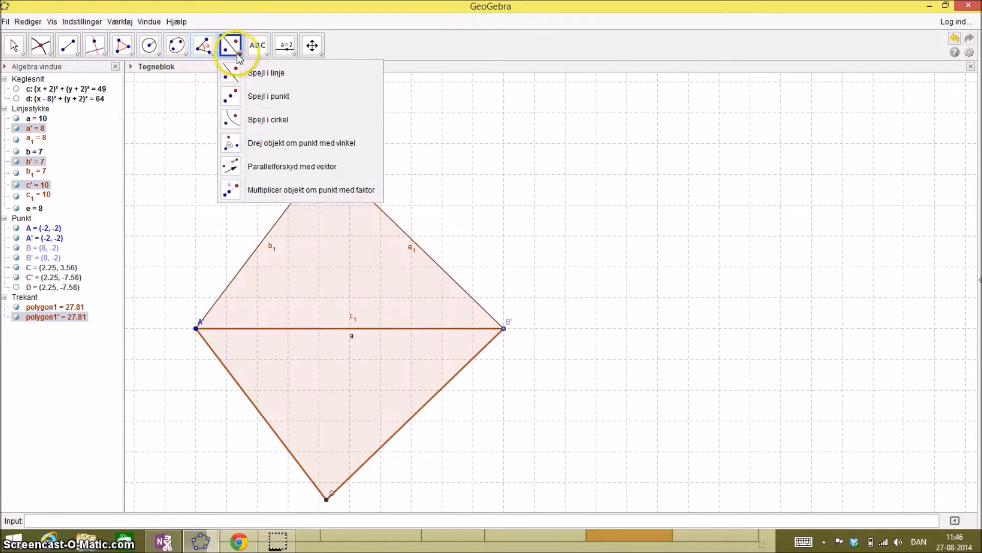
click(265, 146)
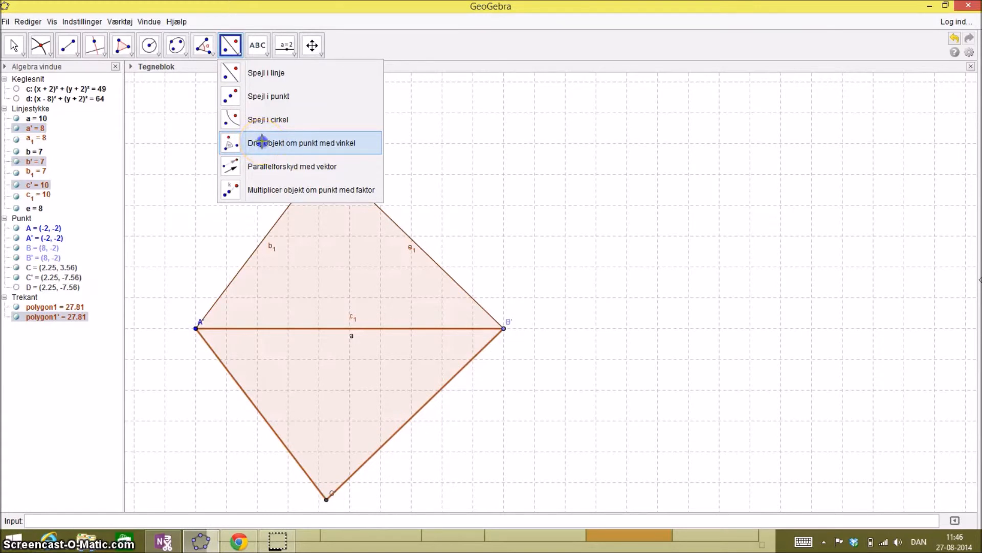
click(352, 237)
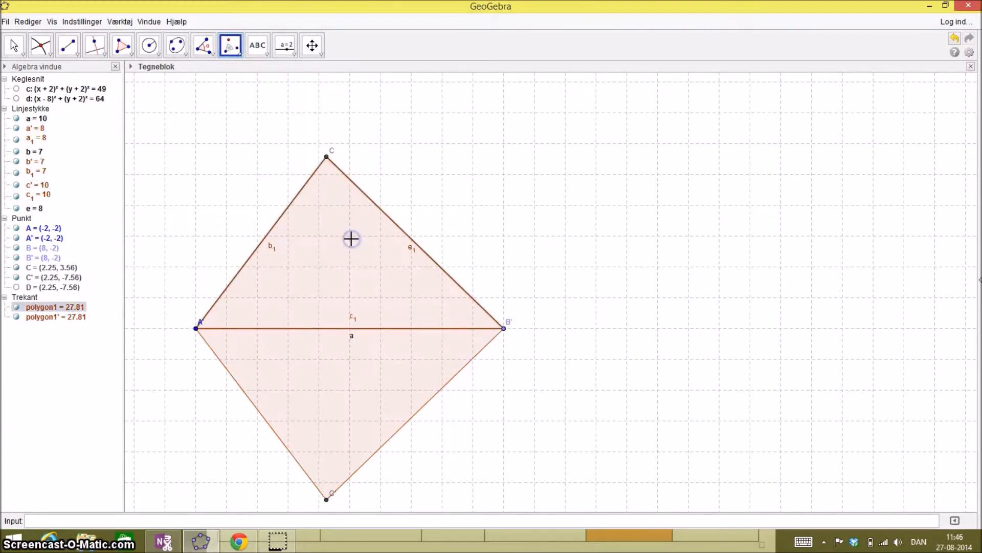
click(504, 328)
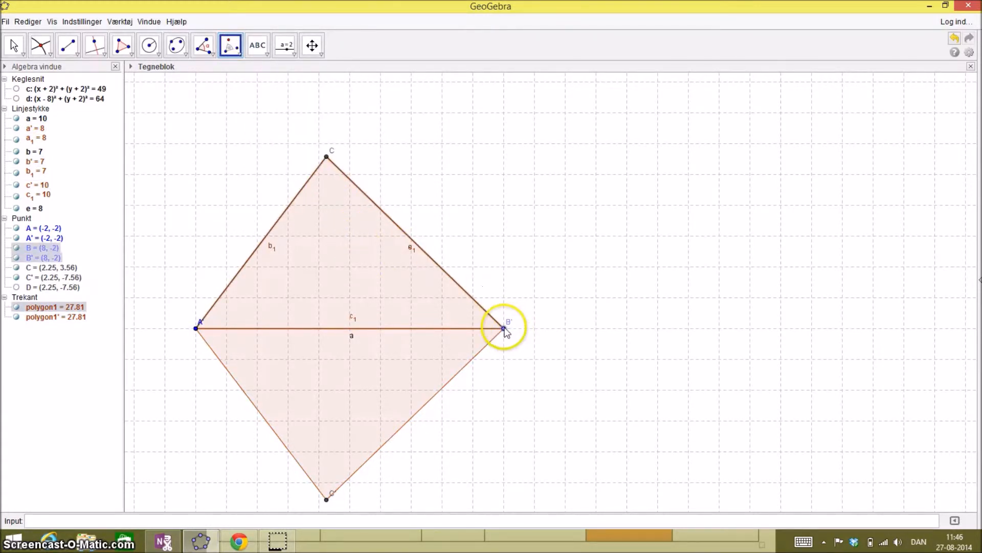
click(397, 281)
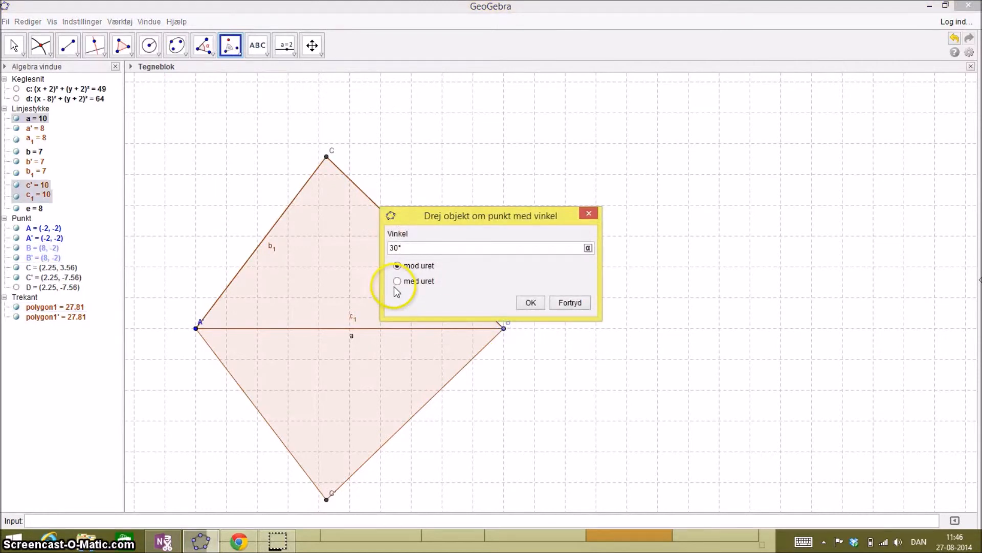
click(399, 248)
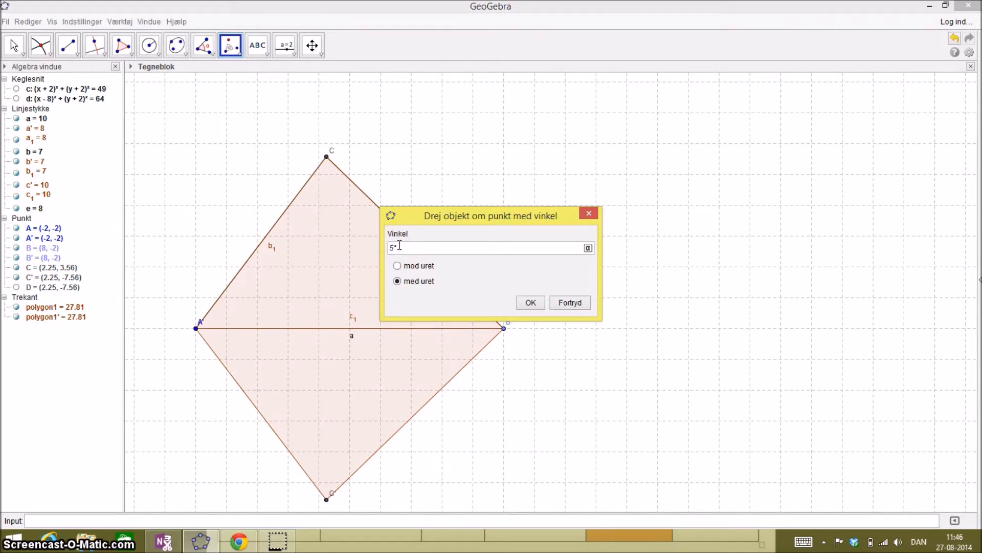
click(531, 302)
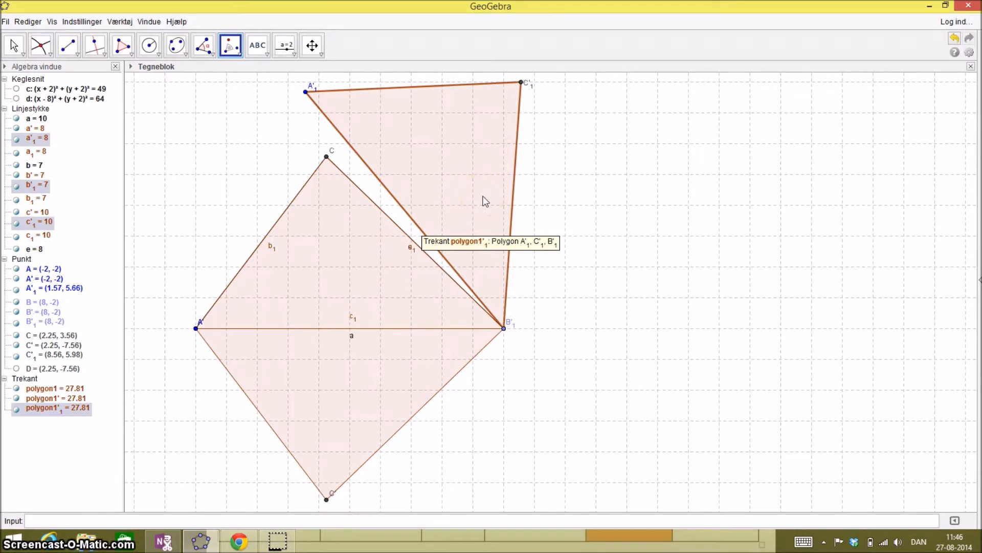
Rotate the newly rotated triangle by another 50° clockwise about the shared vertex B.
click(505, 330)
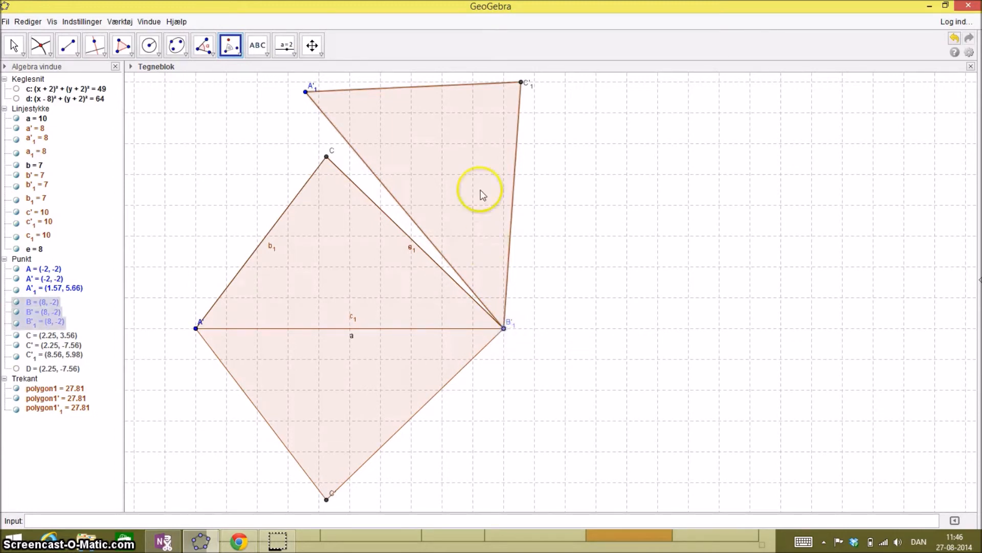
click(231, 47)
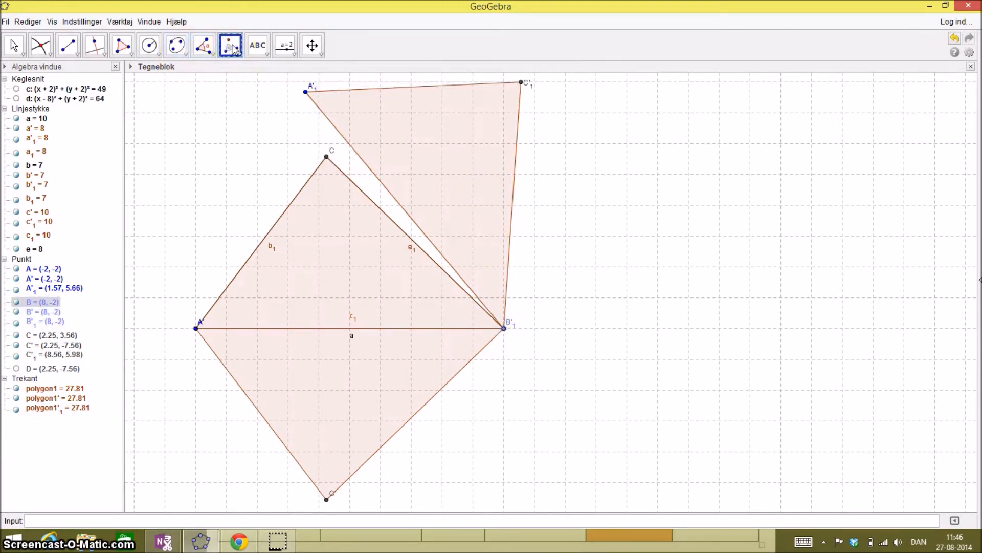
click(450, 175)
click(514, 332)
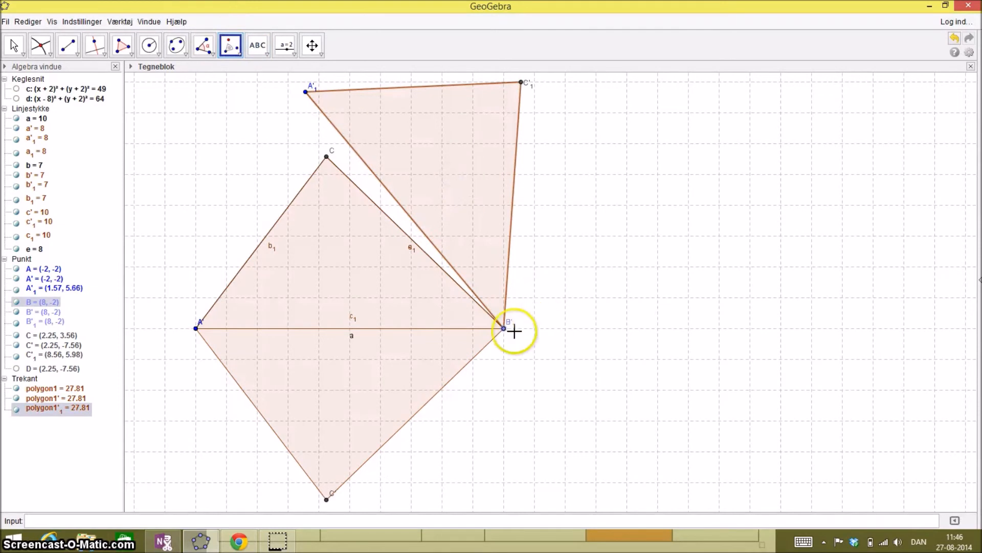
text(50)
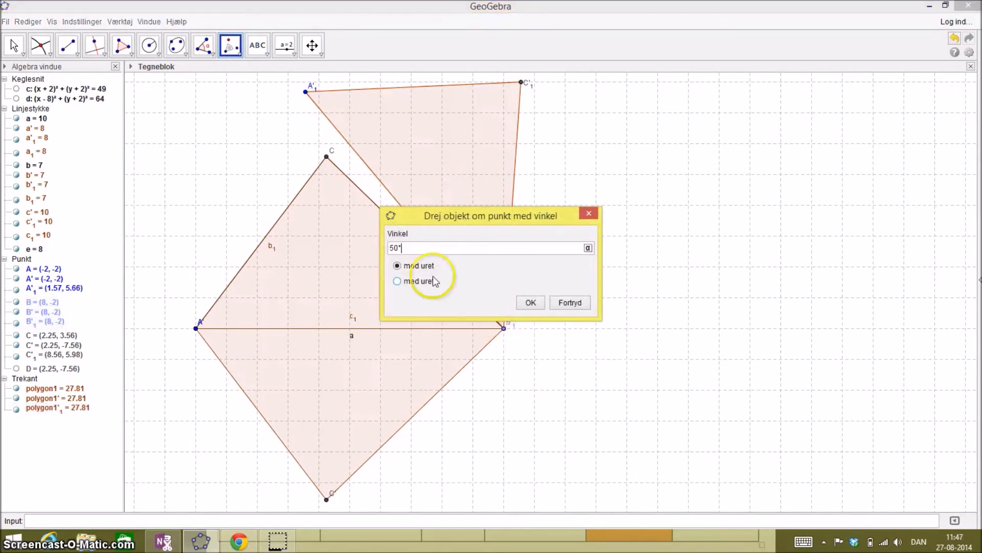
click(398, 282)
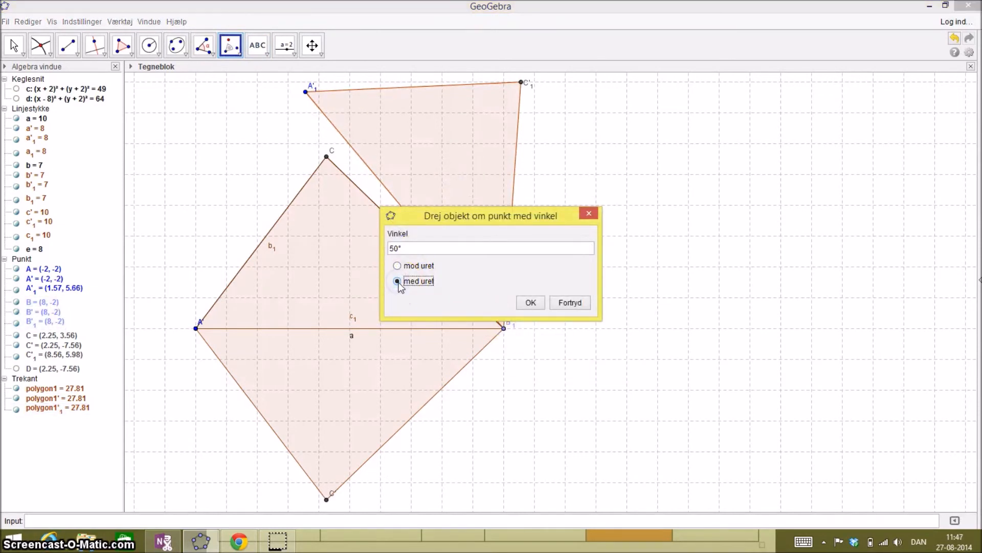
click(539, 301)
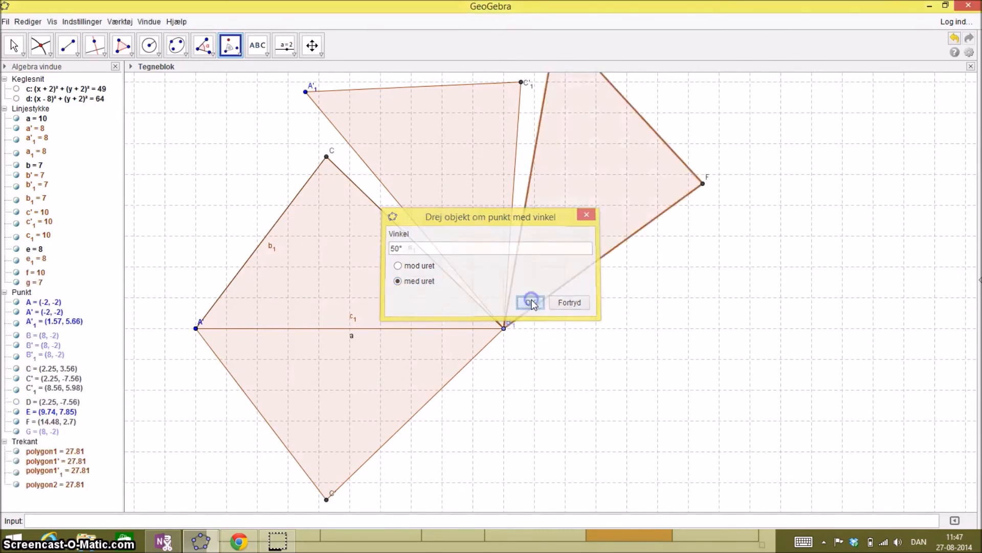